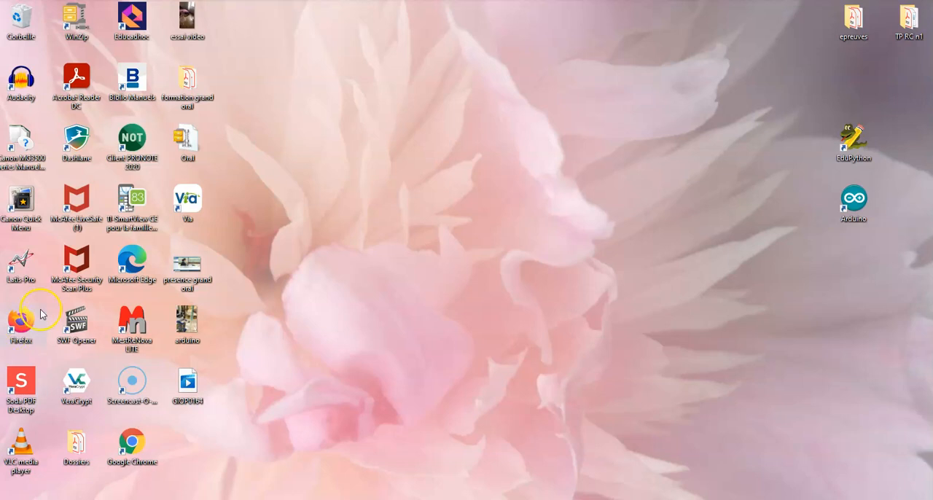
# Launch Latis-Pro, dismiss the Découverte version notice and open the Tableur spreadsheet
pyautogui.click(30, 268)
pyautogui.doubleClick(30, 268)
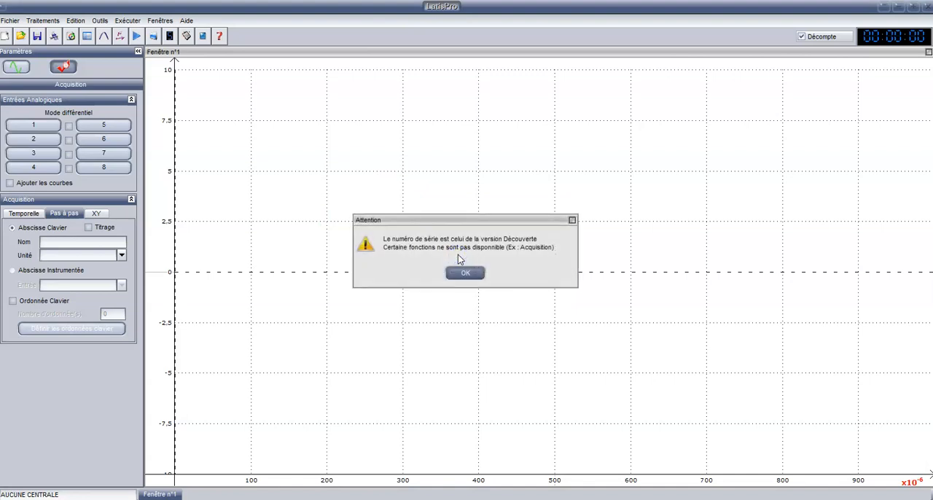
pyautogui.click(459, 274)
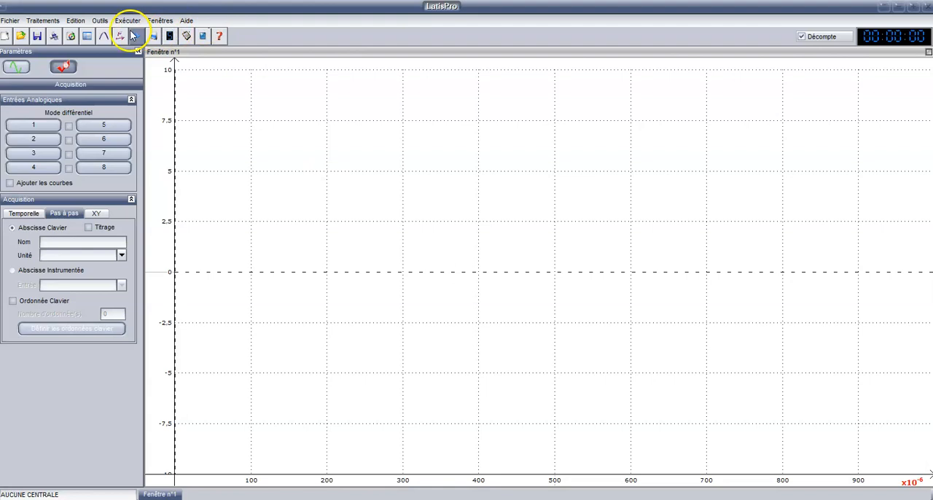
pyautogui.click(88, 37)
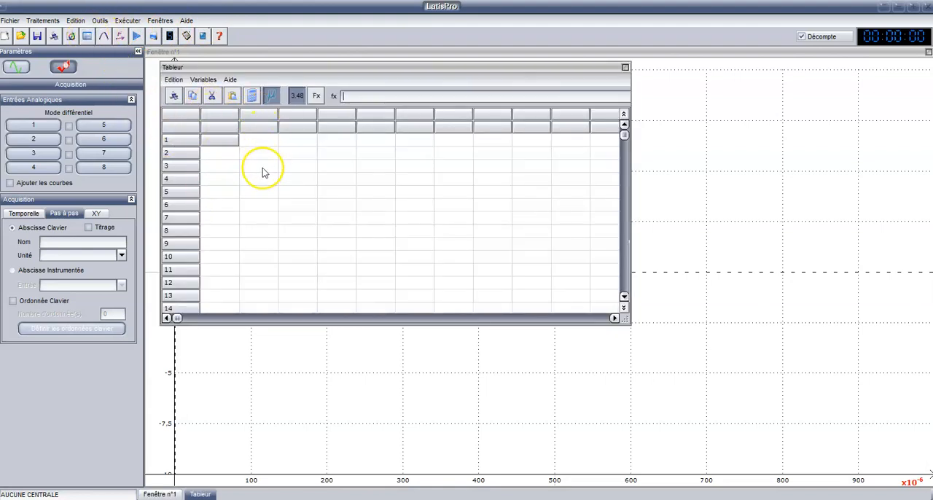
# Create a new variable named d with the unit m in the first spreadsheet column
pyautogui.click(217, 118)
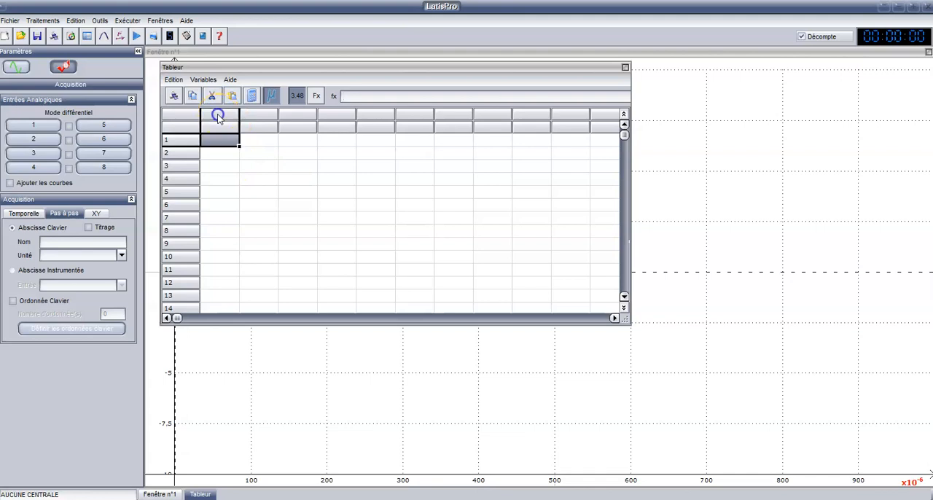
pyautogui.click(206, 81)
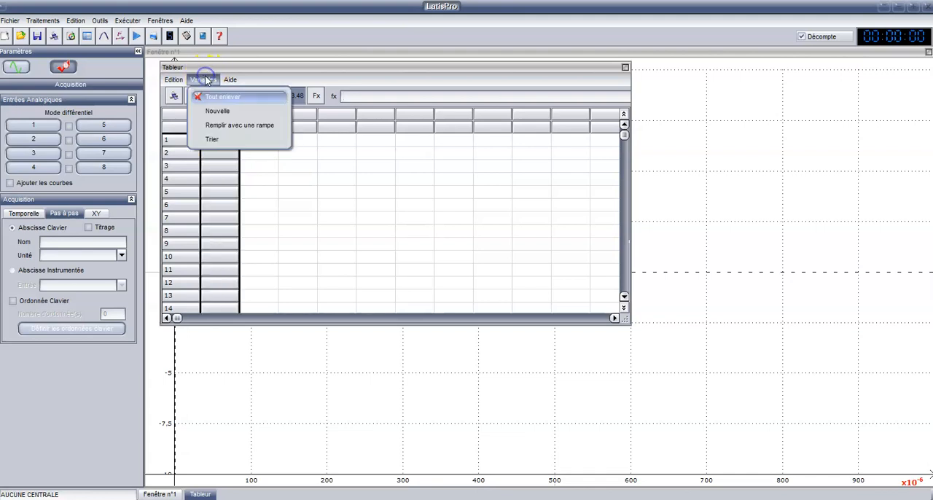
pyautogui.click(211, 115)
pyautogui.click(353, 213)
pyautogui.write('d')
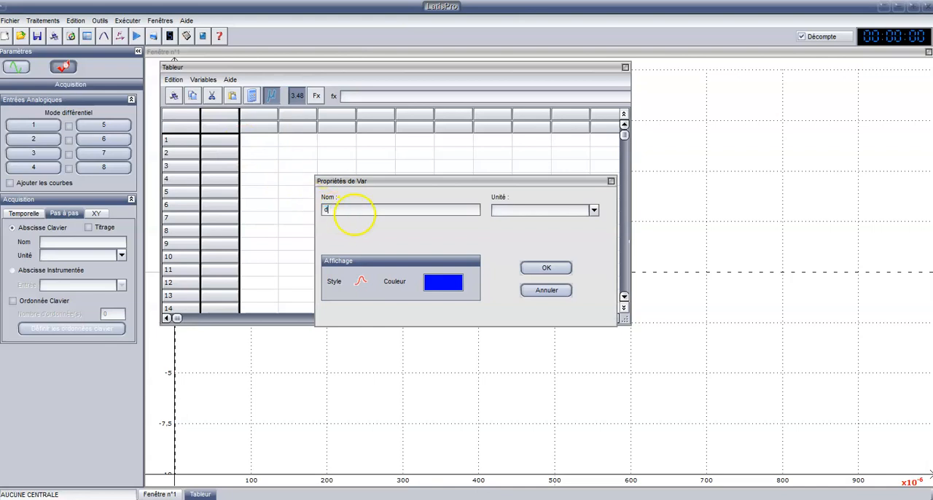
pyautogui.click(594, 210)
pyautogui.click(592, 241)
pyautogui.moveTo(593, 241); pyautogui.dragTo(592, 260)
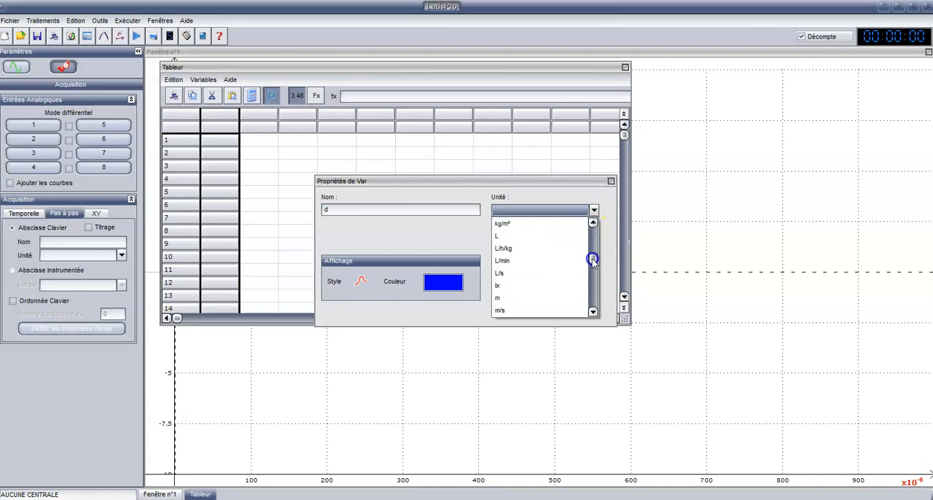
pyautogui.click(519, 297)
pyautogui.click(544, 267)
# Create a new variable named duree with the unit s in the second spreadsheet column
pyautogui.click(256, 124)
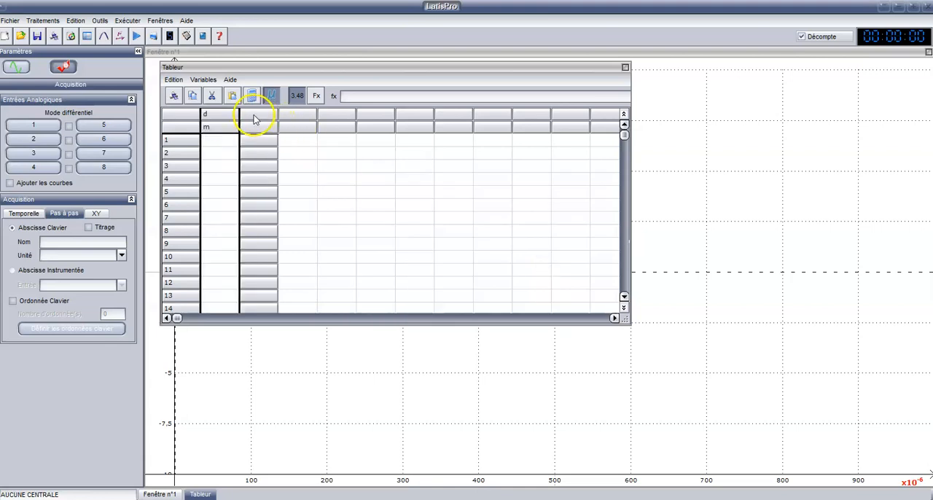
pyautogui.click(203, 79)
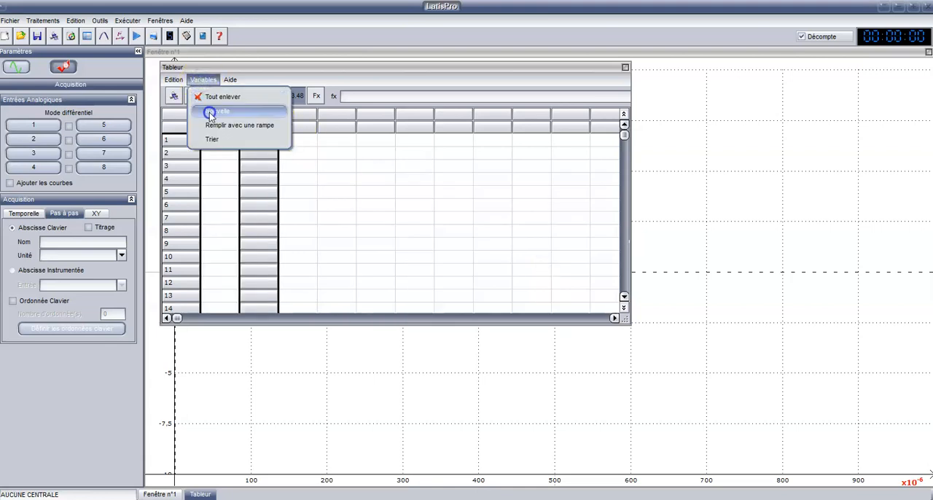
pyautogui.click(217, 111)
pyautogui.moveTo(326, 211); pyautogui.dragTo(337, 213)
pyautogui.write('duree')
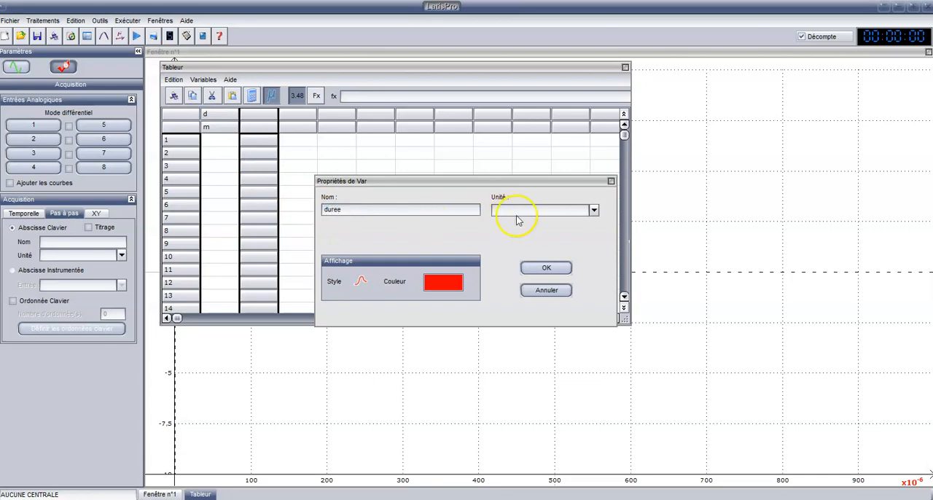
pyautogui.click(594, 210)
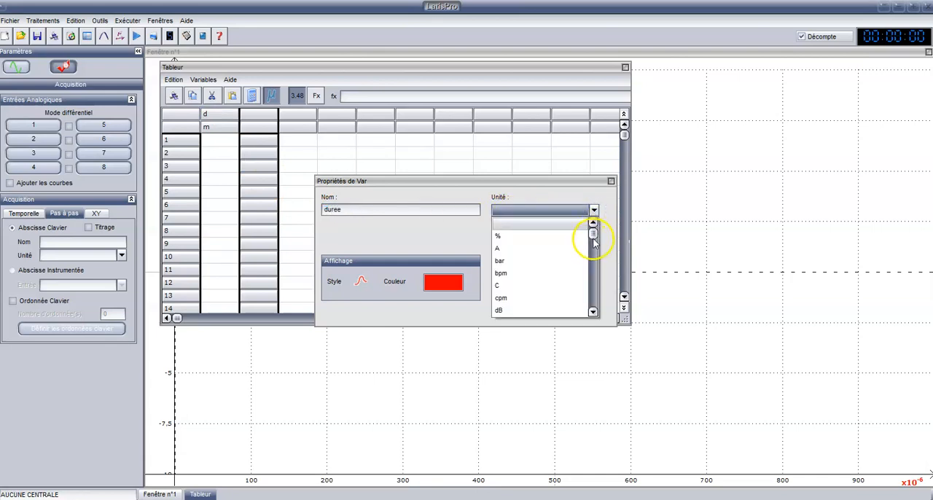
pyautogui.moveTo(593, 243); pyautogui.dragTo(589, 285)
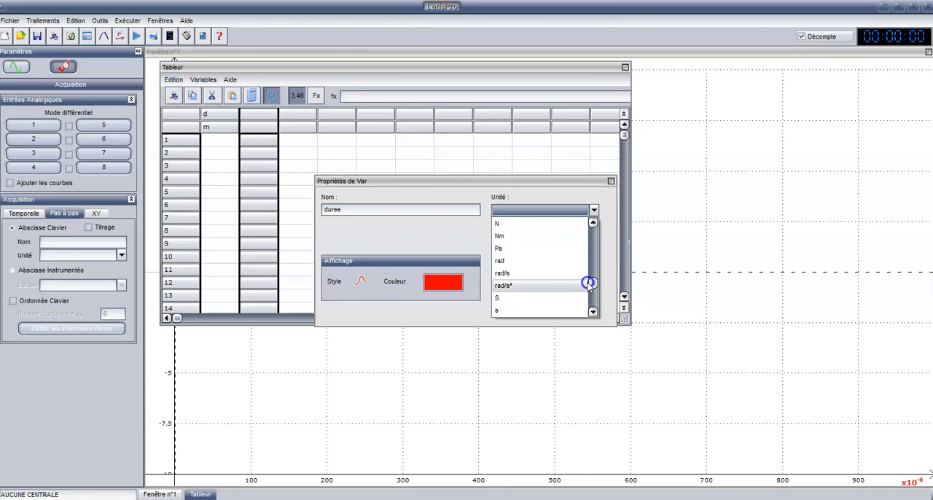
pyautogui.click(502, 311)
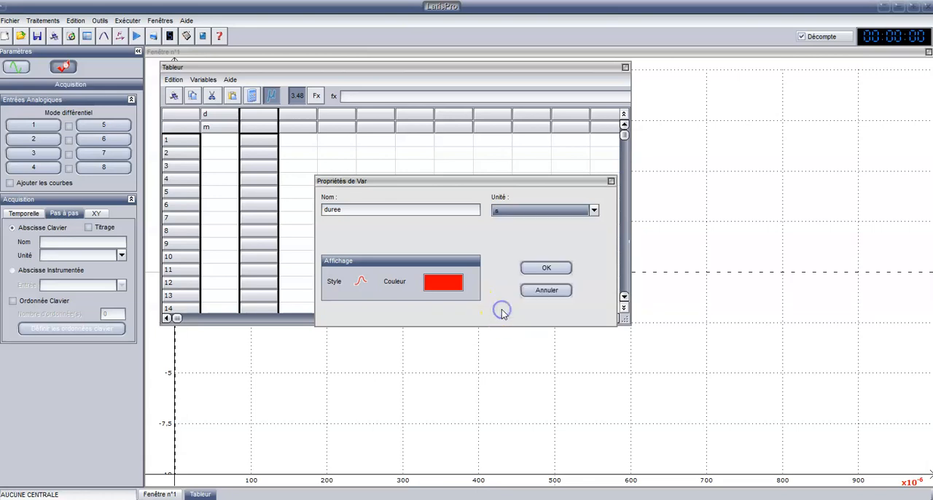
pyautogui.click(549, 267)
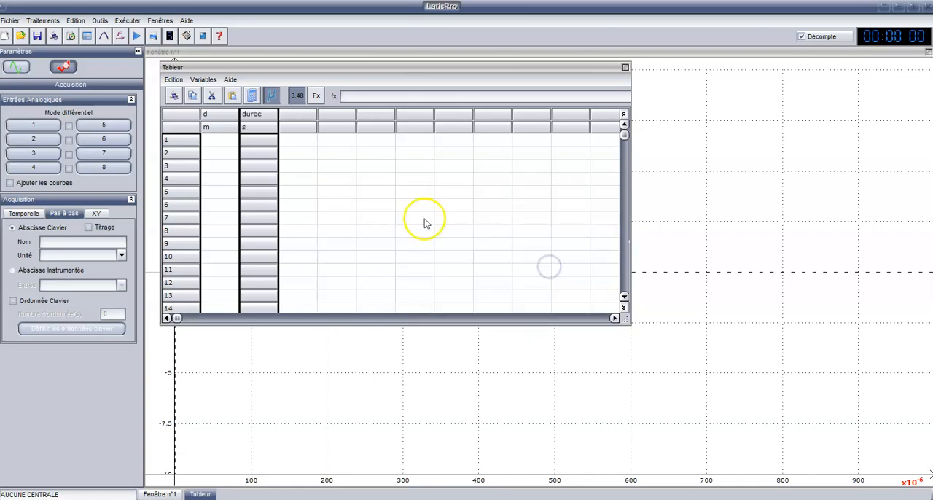
# Fill rows 1 to 6 of the d column with the distances 1, 2, 3, 4, 5 and 6
pyautogui.click(214, 142)
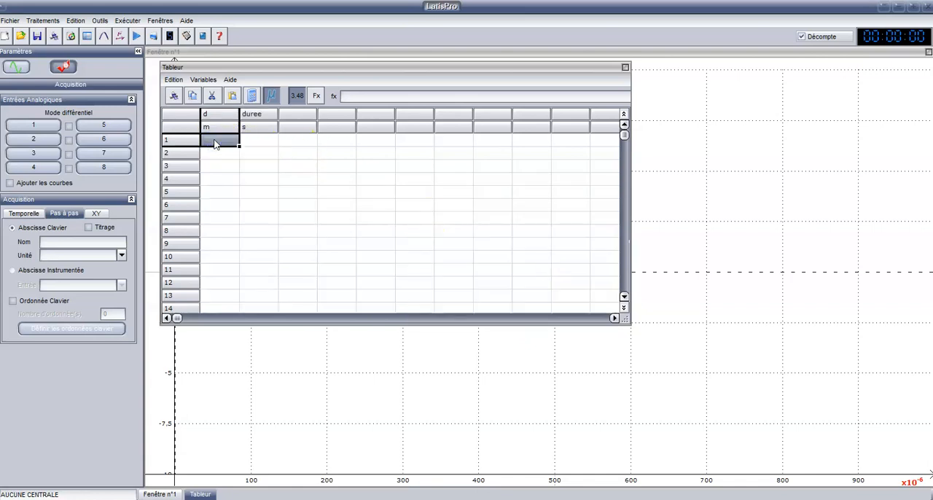
pyautogui.write('1')
pyautogui.press('Return')
pyautogui.write('2')
pyautogui.press('Return')
pyautogui.write('3')
pyautogui.press('Return')
pyautogui.write('4')
pyautogui.press('Return')
pyautogui.write('5')
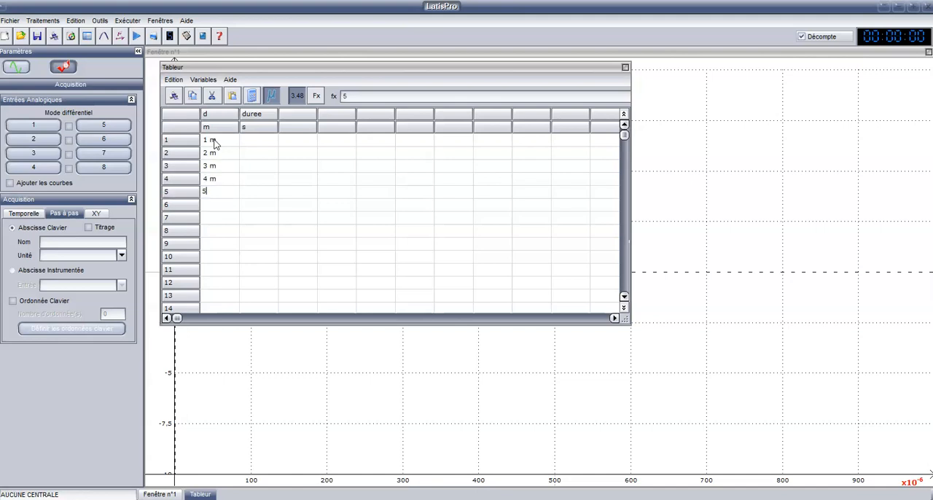
pyautogui.press('Return')
pyautogui.write('6')
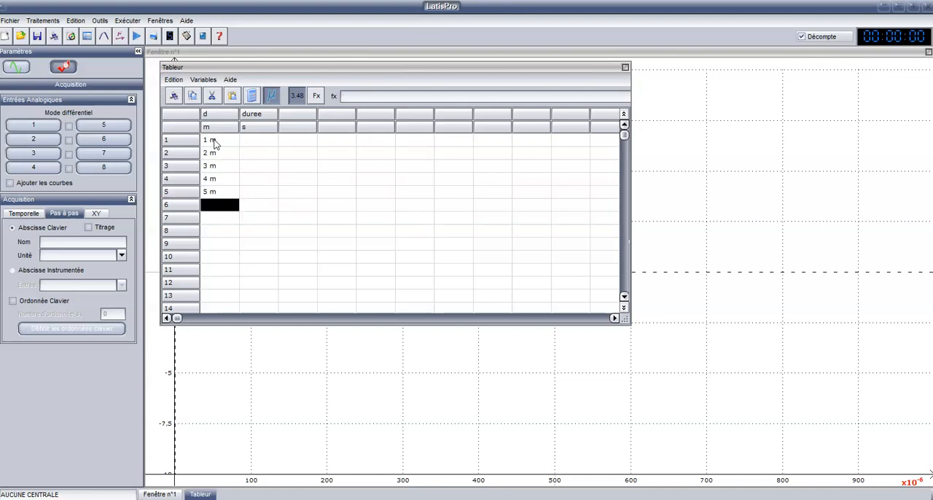
pyautogui.press('Return')
# Enter 2,9E-3, 5,9E-3 and 8,8E-3 in rows 1 to 3 of the duree column
pyautogui.click(259, 143)
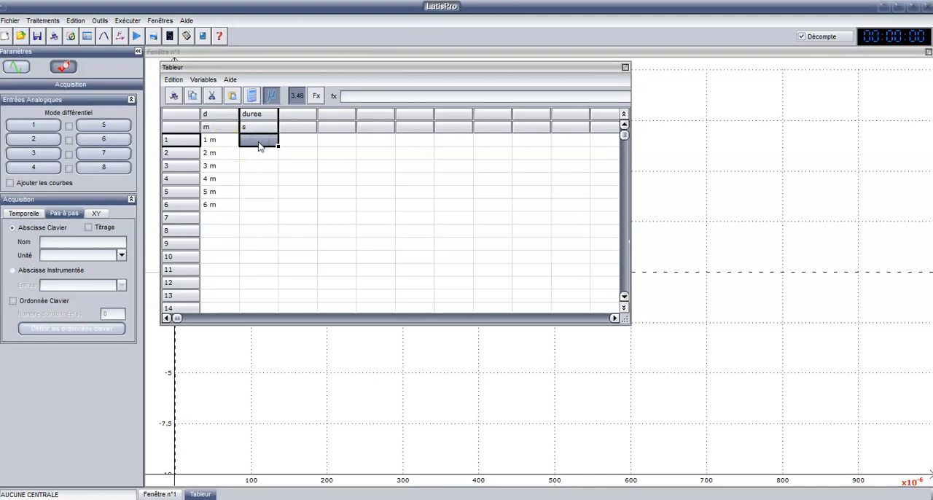
pyautogui.write('2,9E-3')
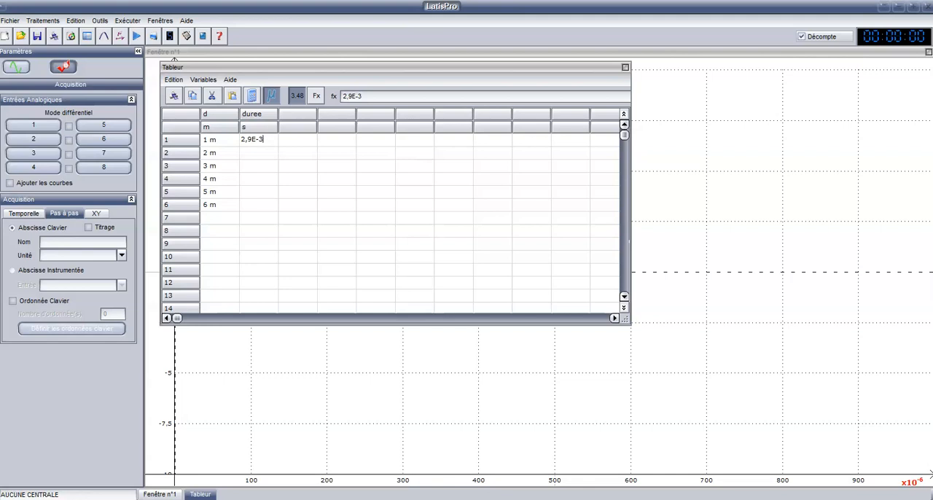
pyautogui.write('5,9E-3')
pyautogui.press('Return')
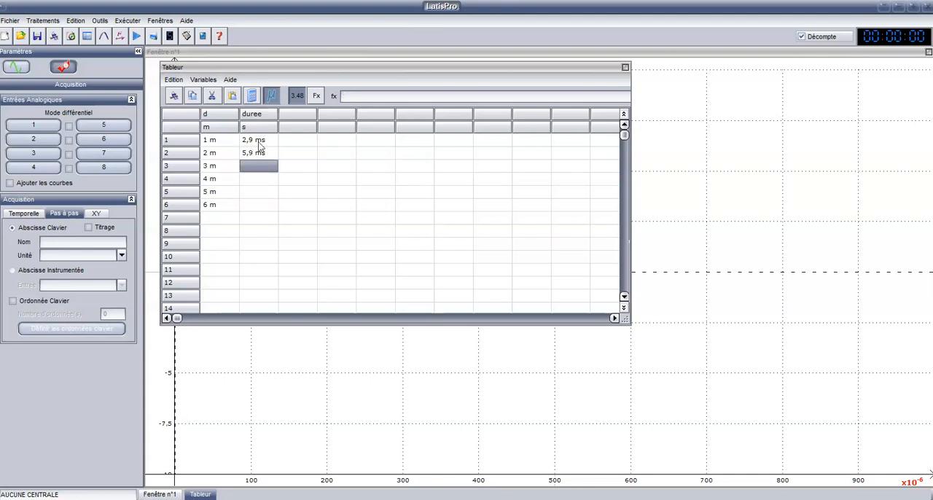
pyautogui.write('8')
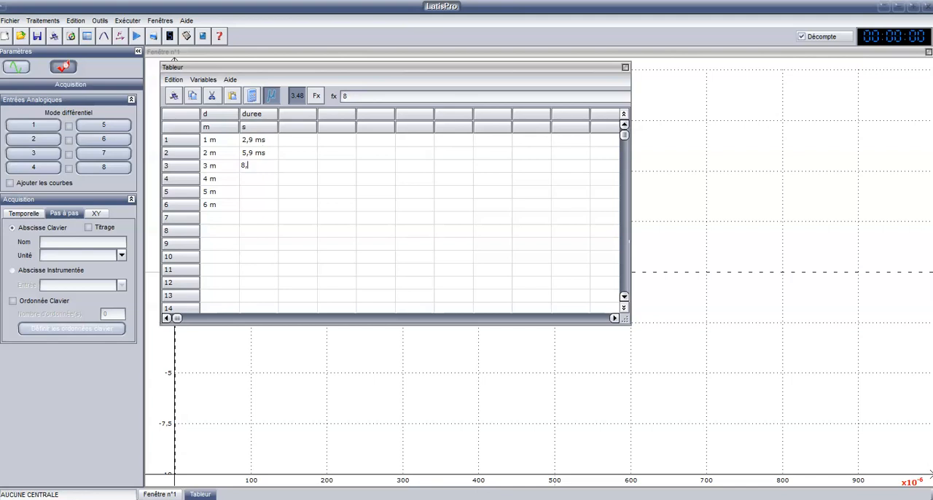
pyautogui.write(',8E-3')
pyautogui.press('Return')
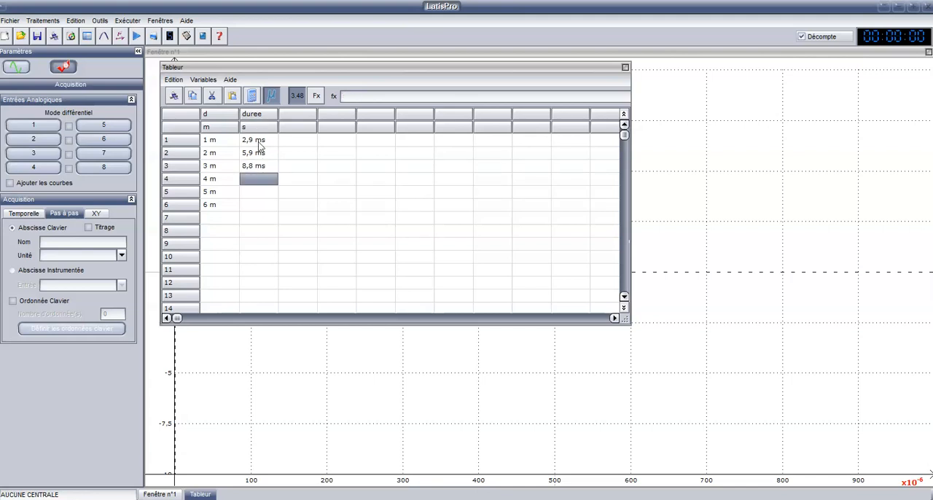
# Enter durations of 11,7 ms, 14,7 ms and 17,6 ms, in seconds, in rows 4 to 6 of the duree column
pyautogui.write('11,7E-3')
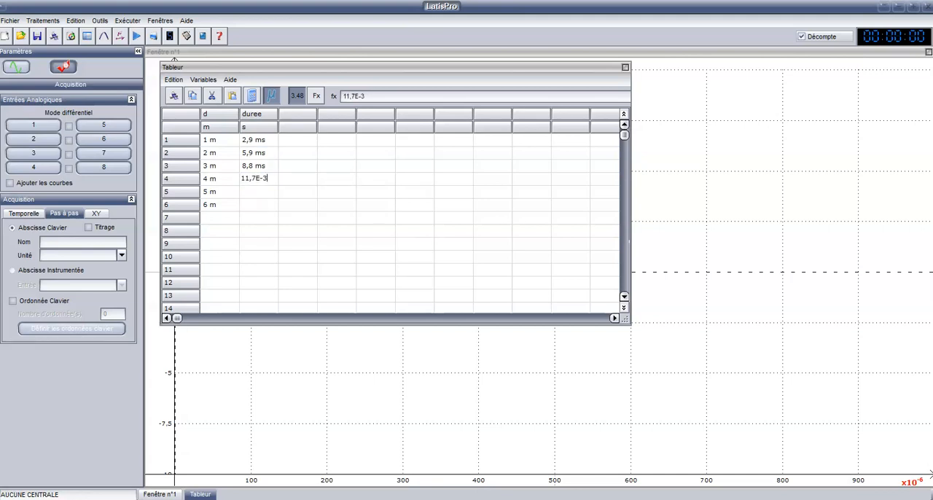
pyautogui.press('Return')
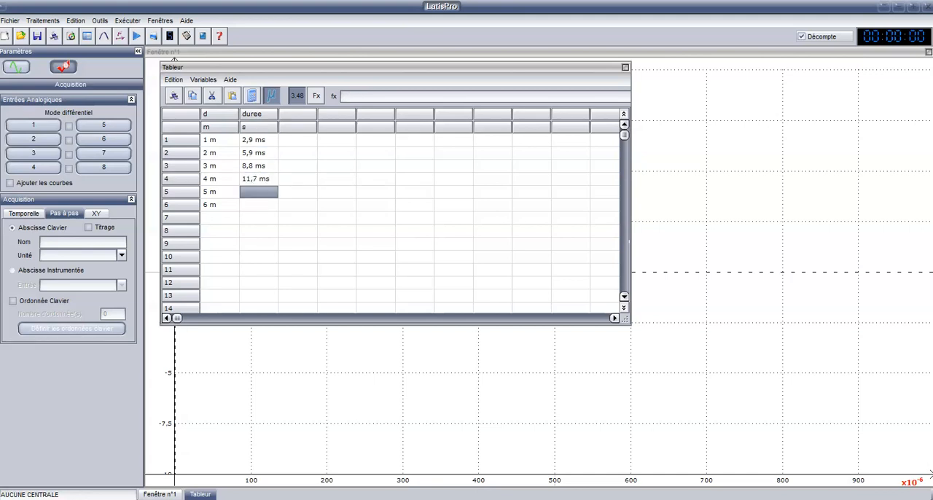
pyautogui.write('14,7E-3')
pyautogui.press('Return')
pyautogui.write('17')
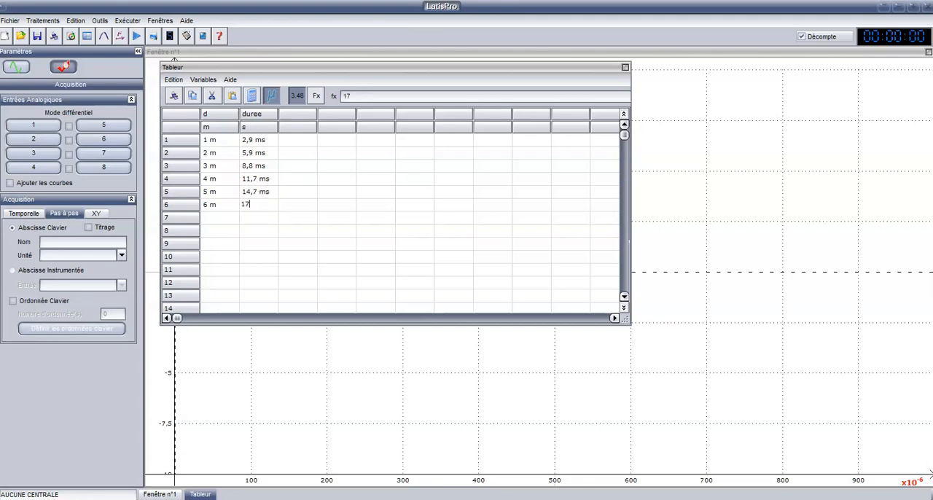
pyautogui.press('Return')
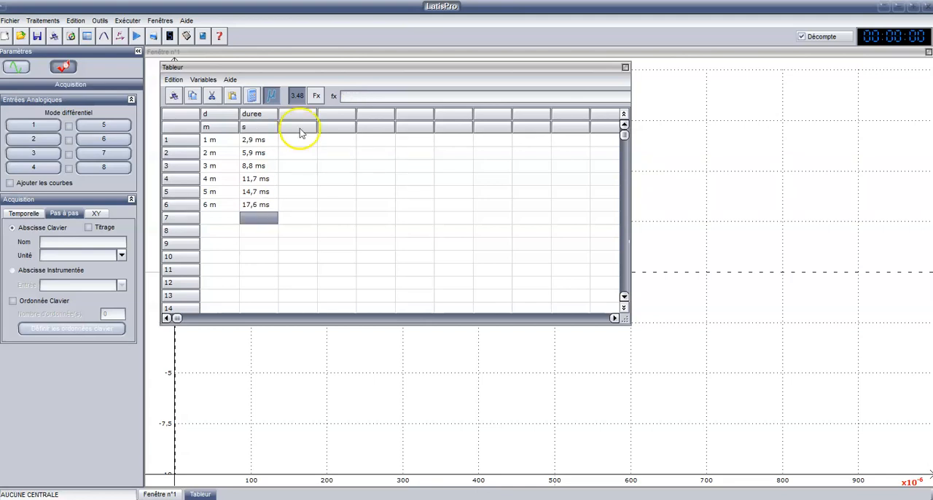
# Close the spreadsheet and plot d on the vertical axis against duree on the horizontal axis of Fenêtre n°1
pyautogui.click(625, 70)
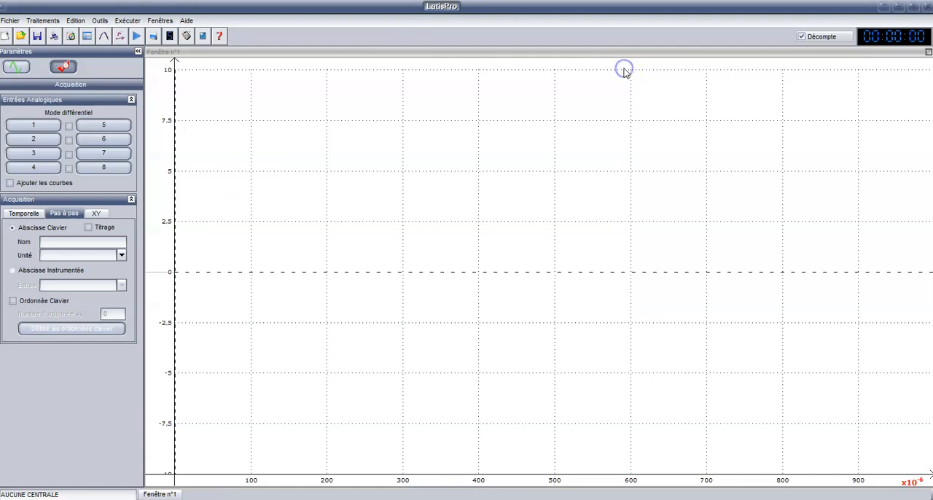
pyautogui.click(13, 68)
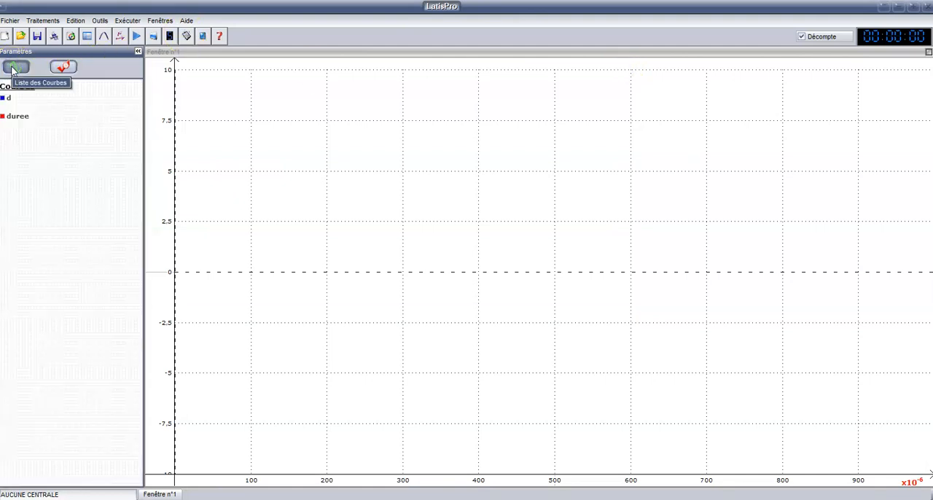
pyautogui.click(25, 106)
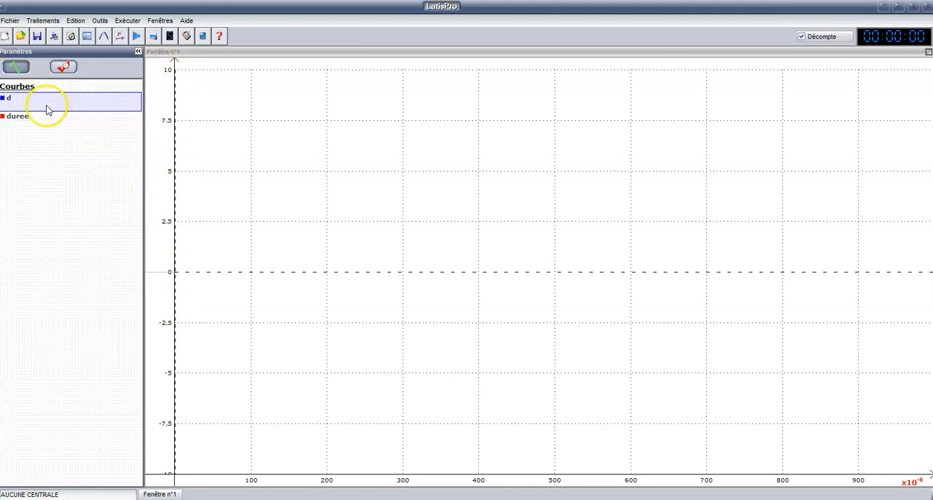
pyautogui.moveTo(21, 97); pyautogui.dragTo(153, 102)
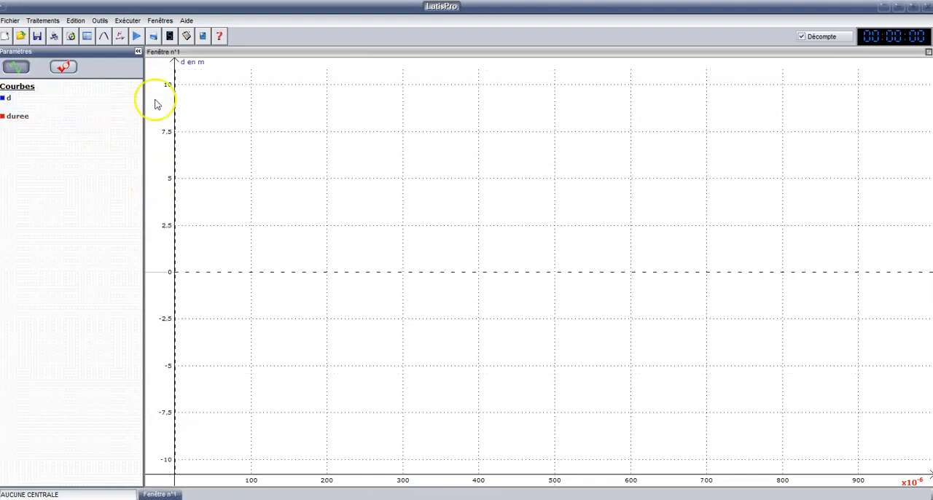
pyautogui.click(21, 121)
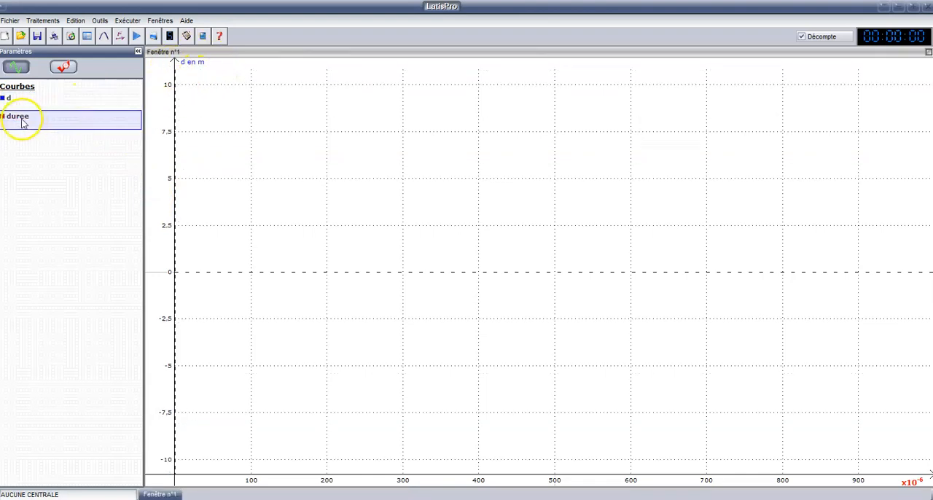
pyautogui.moveTo(21, 122); pyautogui.dragTo(284, 487)
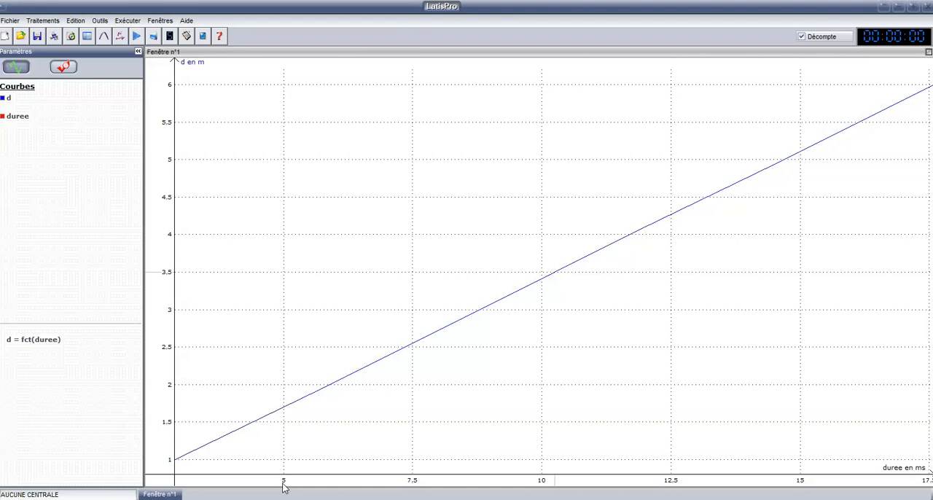
# Open the Modélisation tool and assign d = fct(duree) as the curve to model
pyautogui.click(105, 38)
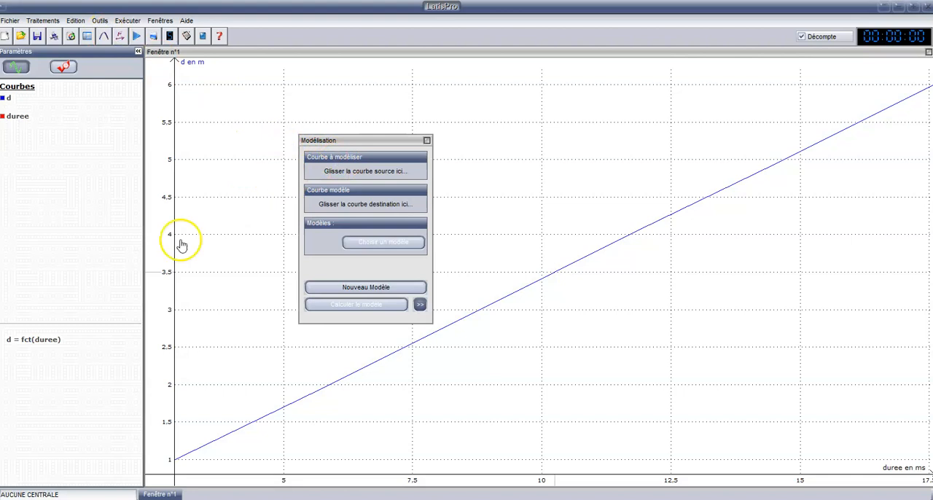
pyautogui.click(64, 340)
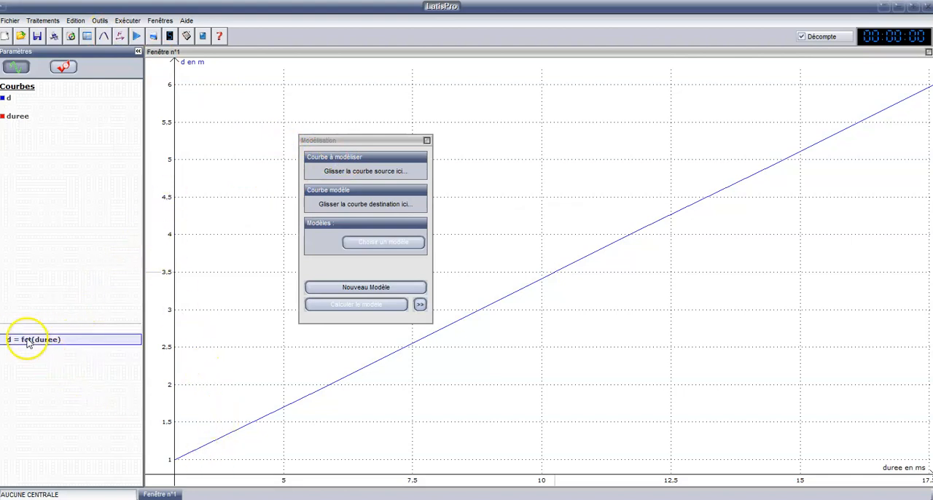
pyautogui.moveTo(68, 342); pyautogui.dragTo(358, 167)
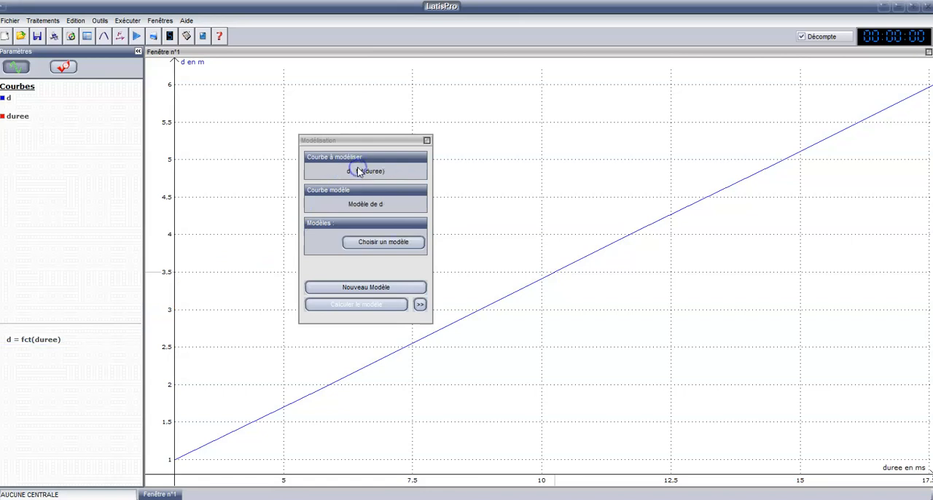
# Choose the Linéaire model, expand the modelling details and calculate the model of d as a function of duree
pyautogui.click(375, 244)
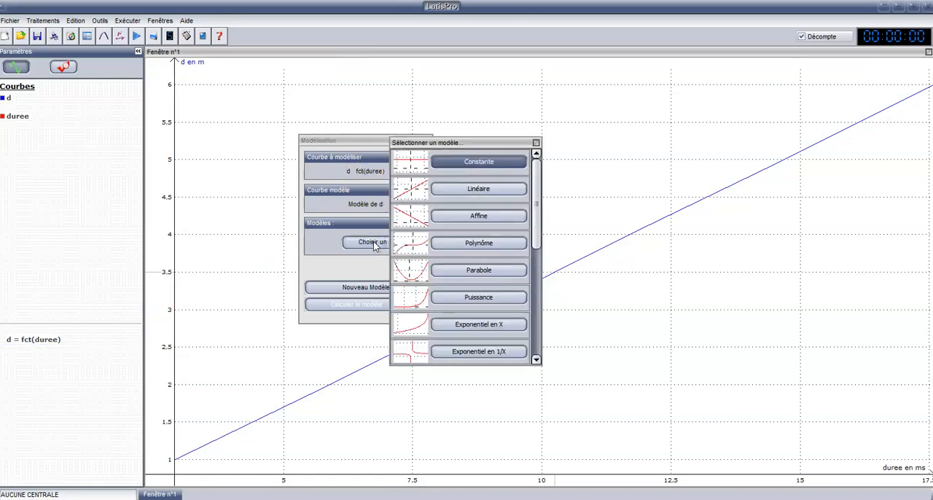
pyautogui.click(492, 191)
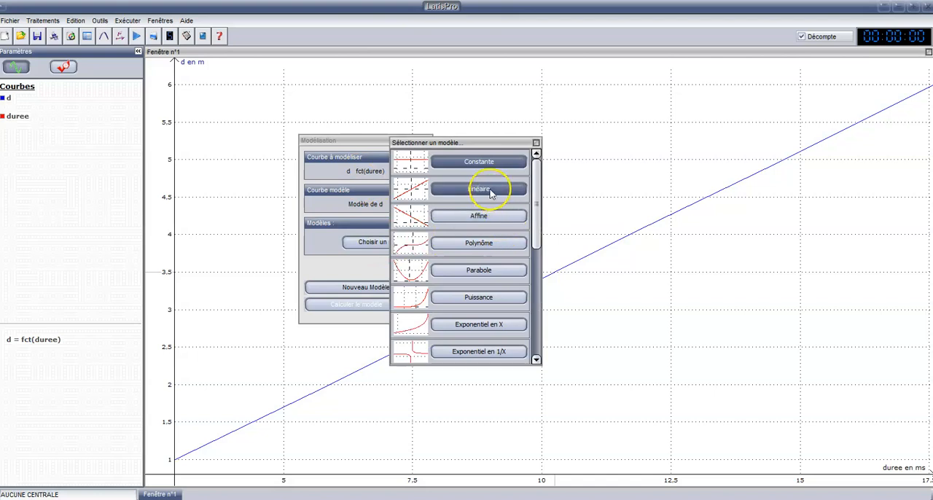
pyautogui.click(481, 191)
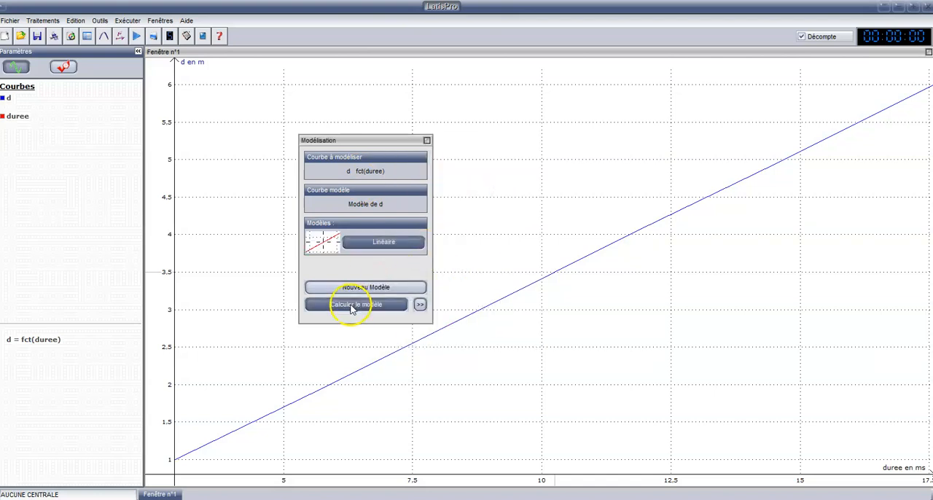
pyautogui.click(420, 306)
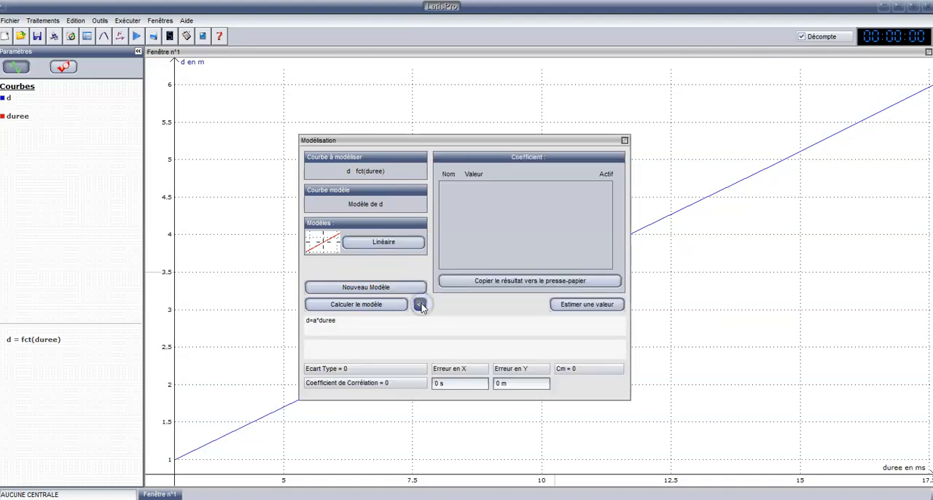
pyautogui.click(375, 306)
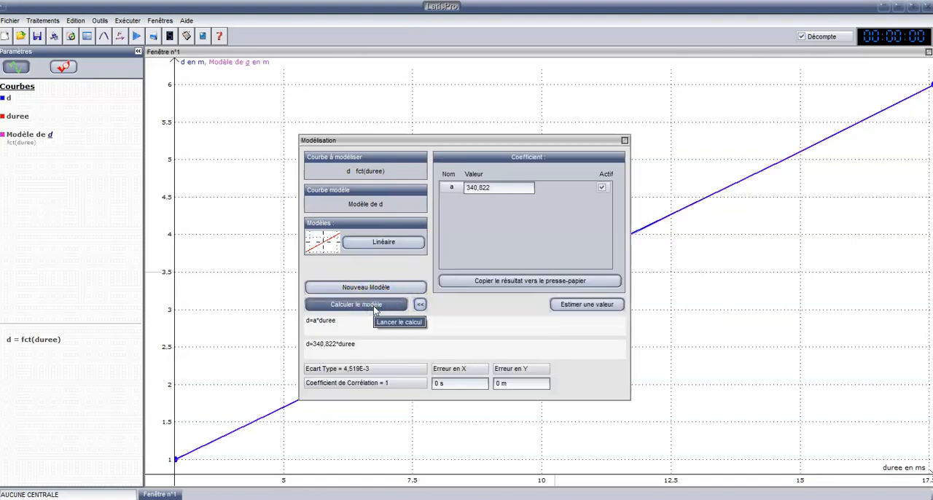